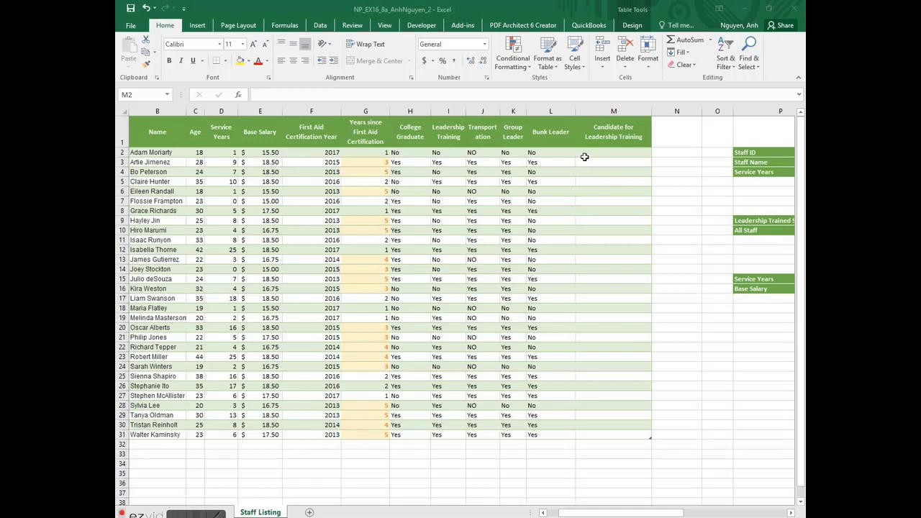
- Highlight the Leadership Training value, the Service Years value in D2, and target cell M2
{"action": "left_click", "coordinate": [586, 156]}
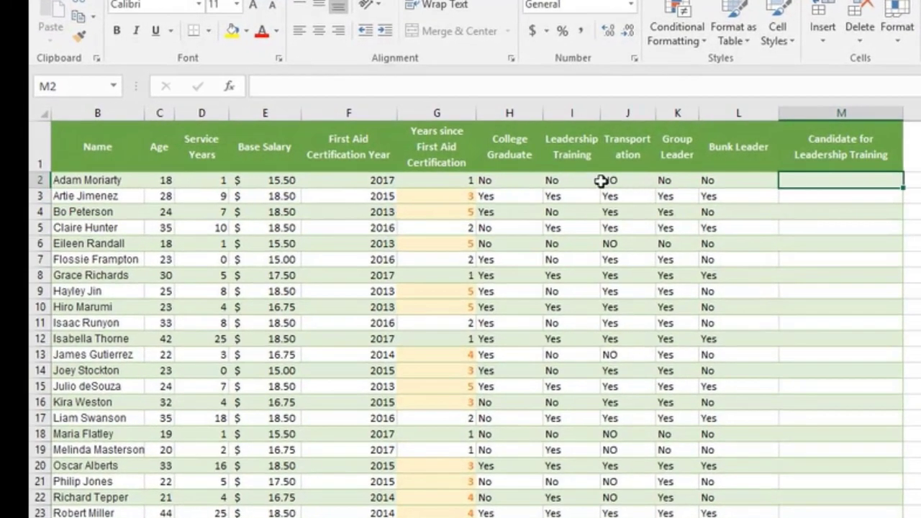
{"action": "left_click", "coordinate": [441, 180]}
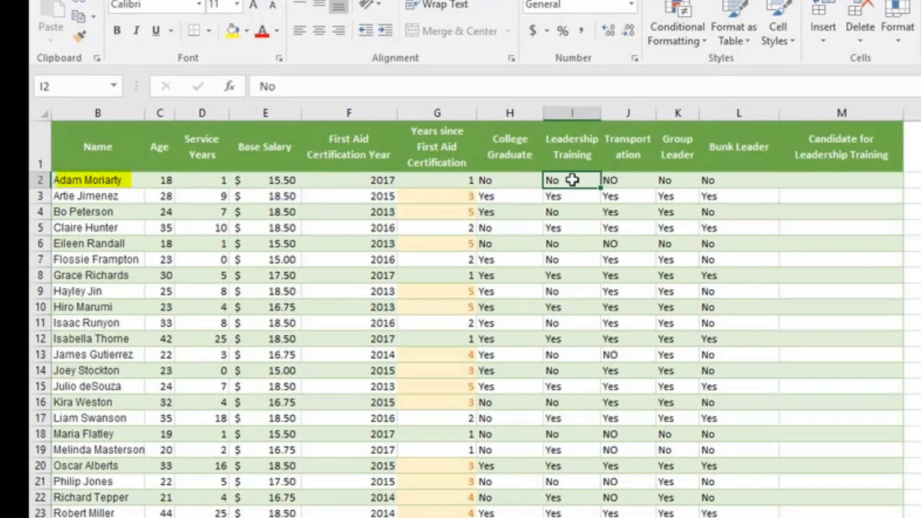
{"action": "key", "text": "F4"}
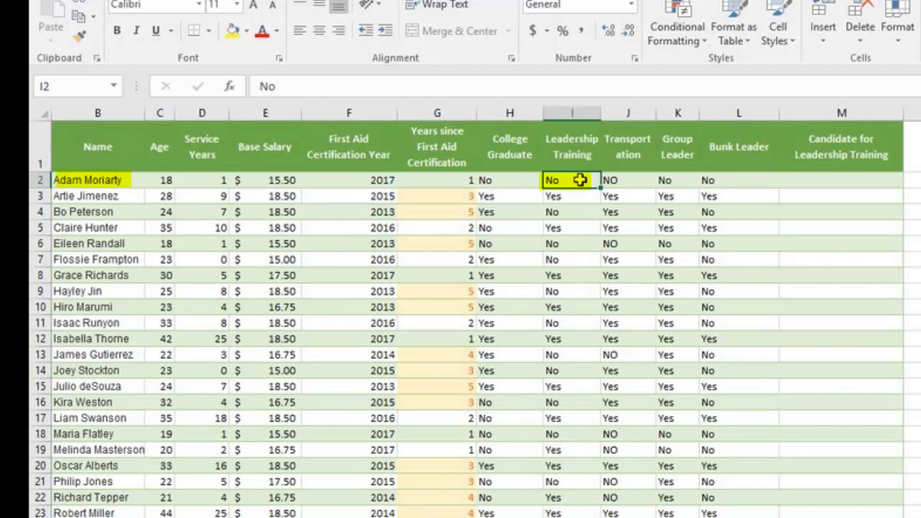
{"action": "left_click", "coordinate": [819, 182]}
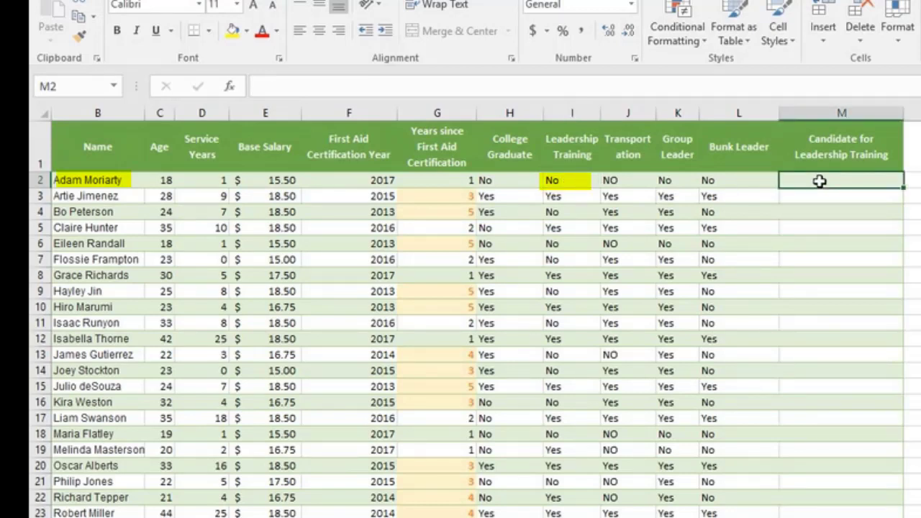
{"action": "key", "text": "F4"}
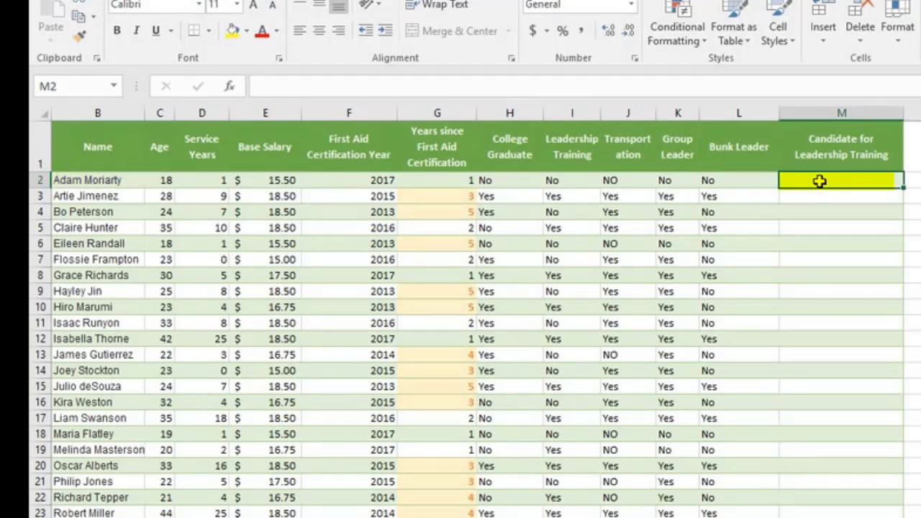
{"action": "key", "text": "ctrl+z"}
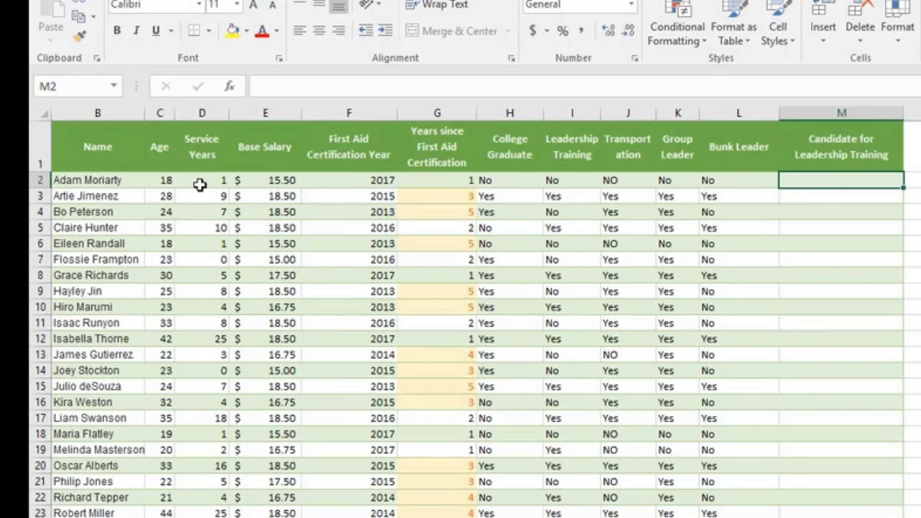
{"action": "left_click", "coordinate": [199, 183]}
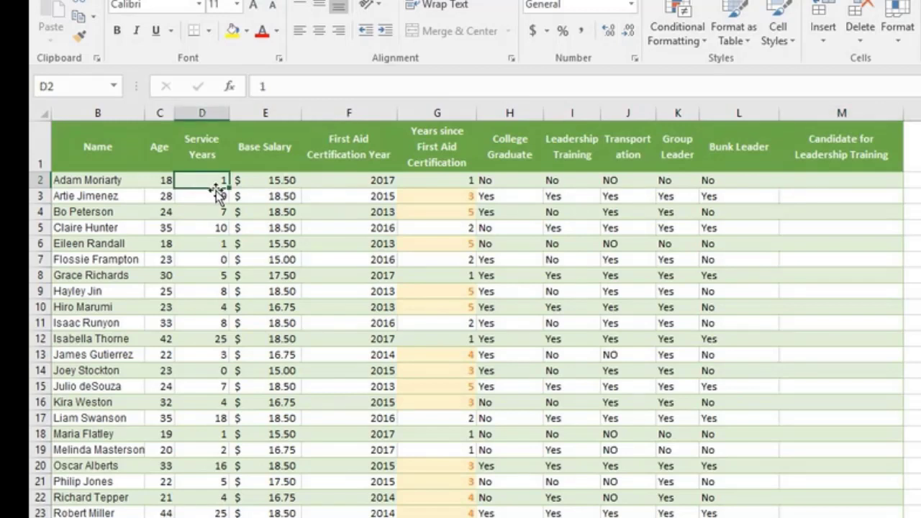
{"action": "key", "text": "F4"}
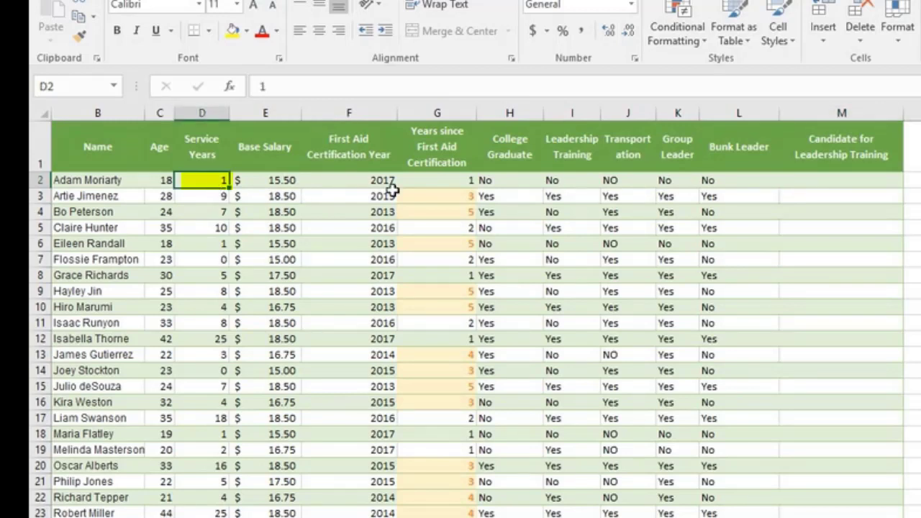
{"action": "left_click", "coordinate": [827, 175]}
{"action": "key", "text": "F4"}
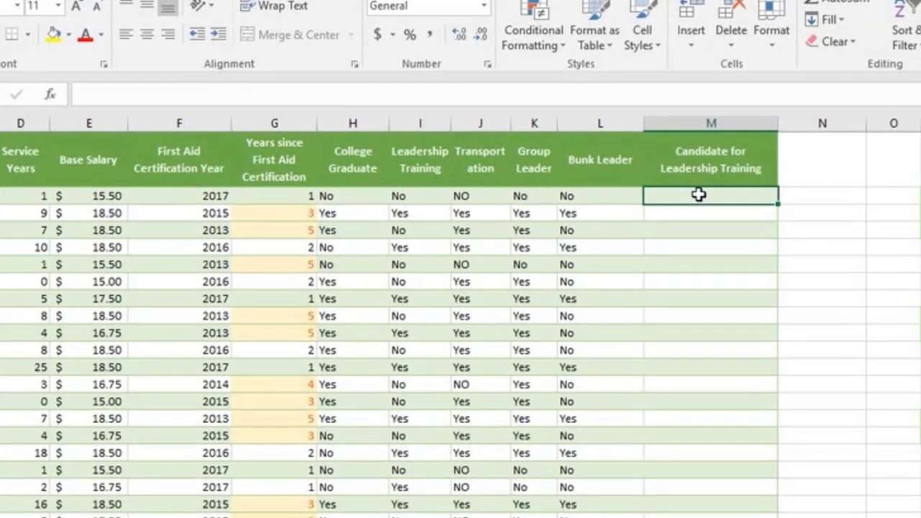
- Start M2's formula as =IF([@[Leadership Training]]="Yes","Completed", using the row's Leadership Training cell
{"action": "type", "text": "="}
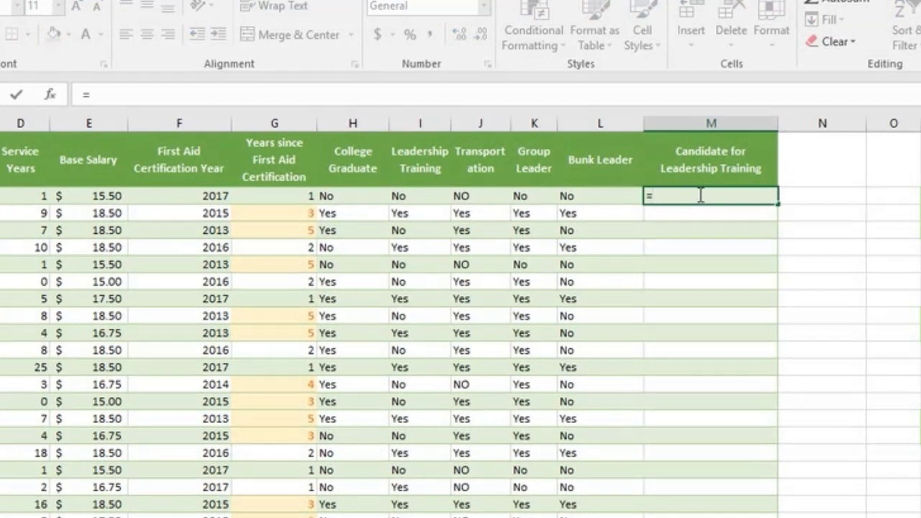
{"action": "type", "text": "if"}
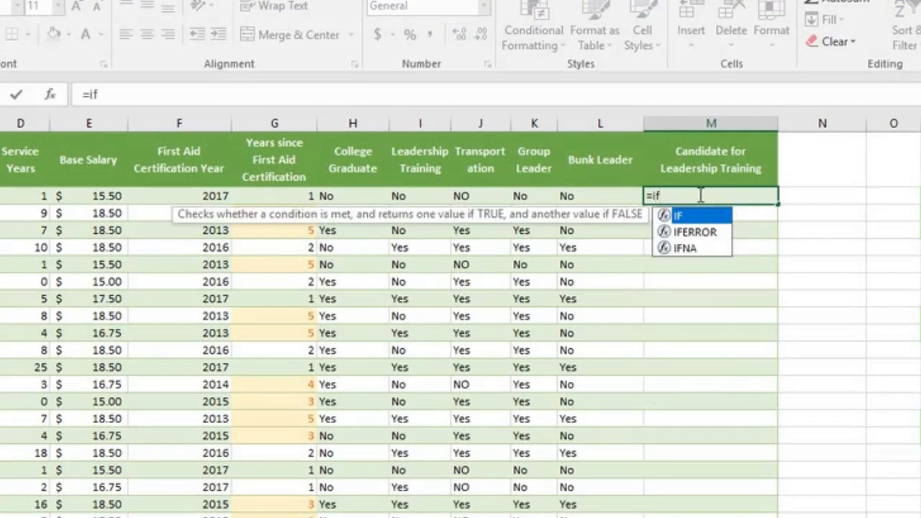
{"action": "key", "text": "Tab"}
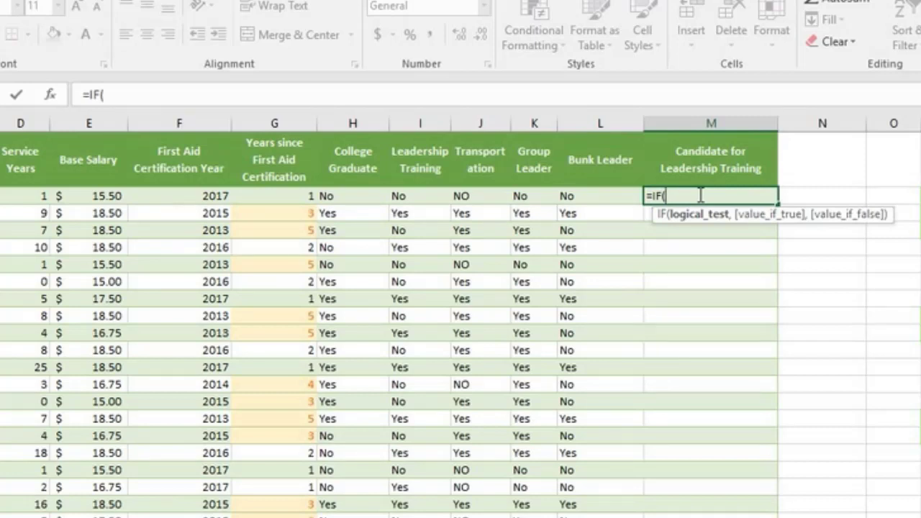
{"action": "left_click", "coordinate": [417, 198]}
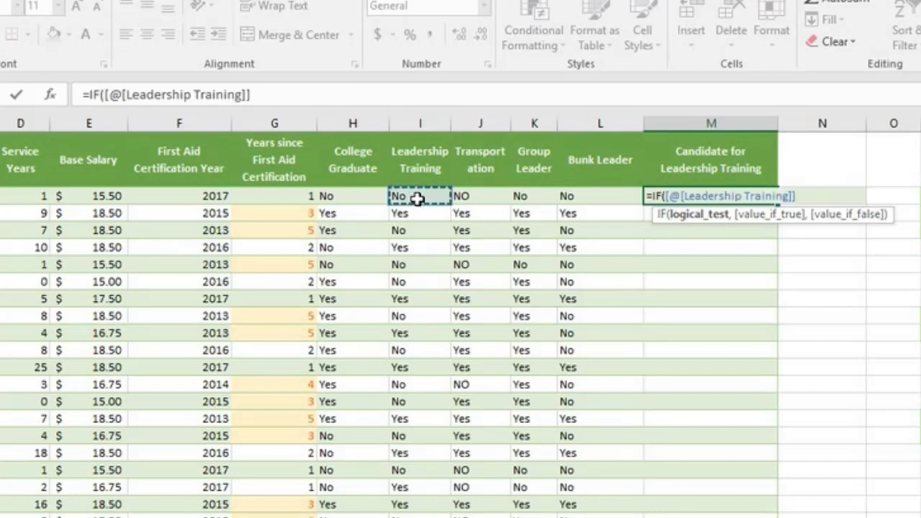
{"action": "left_click", "coordinate": [257, 94]}
{"action": "left_click_drag", "start_coordinate": [257, 94], "coordinate": [105, 96]}
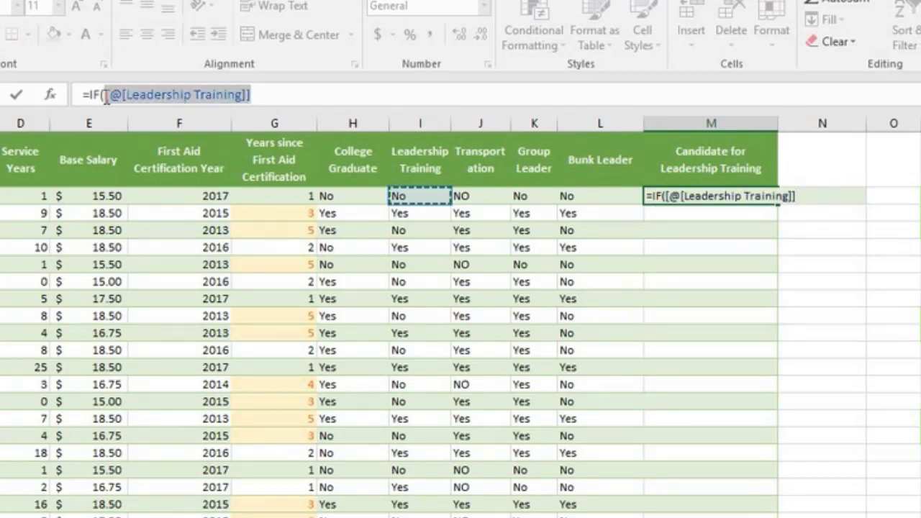
{"action": "left_click", "coordinate": [267, 94]}
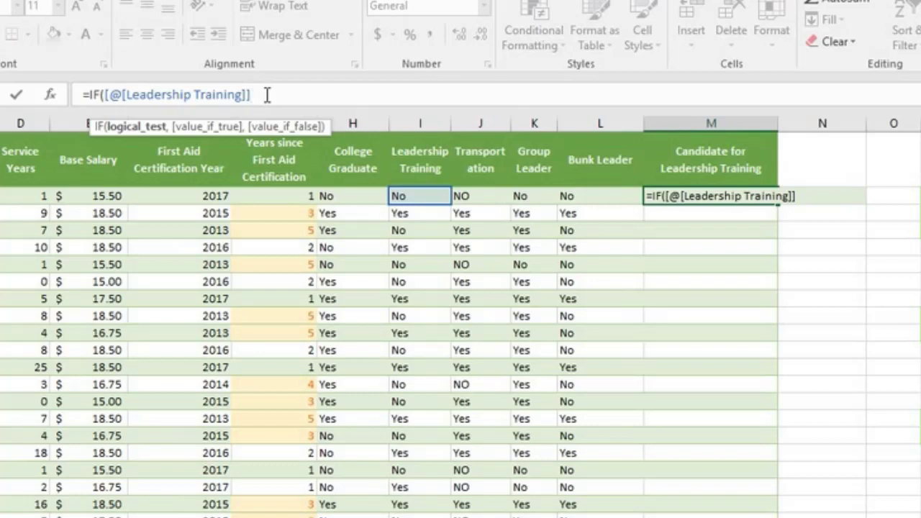
{"action": "type", "text": "=\"Yes\","}
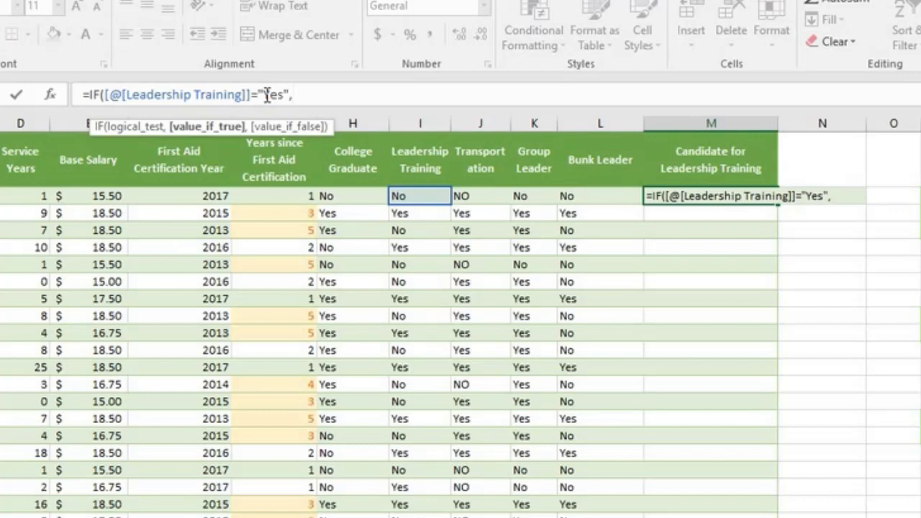
{"action": "type", "text": "\"Complete"}
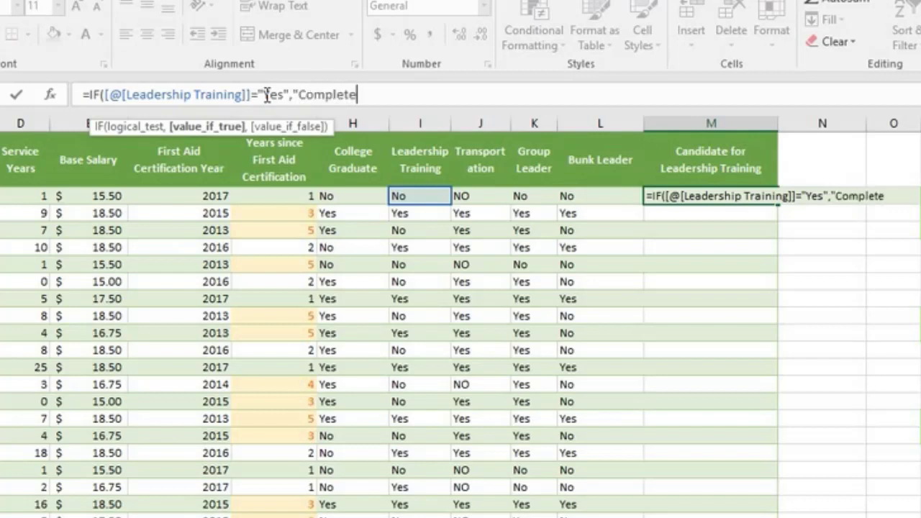
{"action": "type", "text": "d\","}
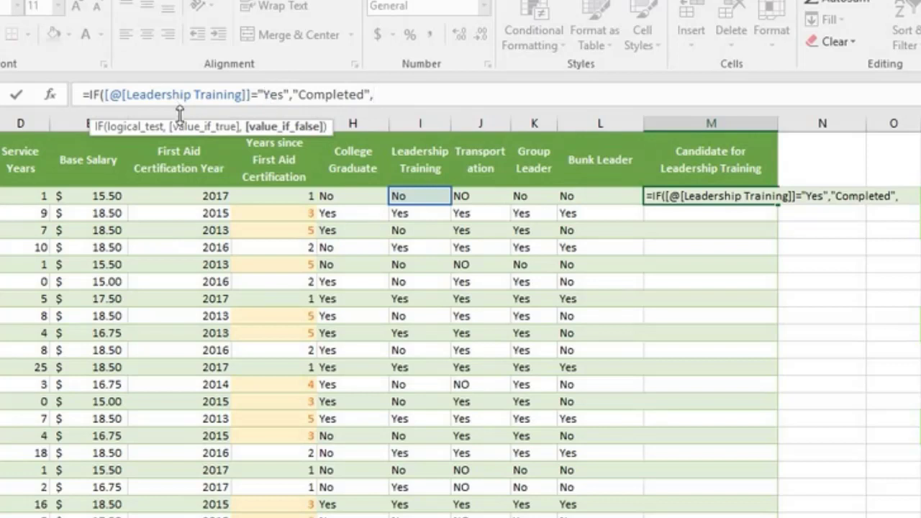
{"action": "left_click_drag", "start_coordinate": [90, 96], "coordinate": [386, 95]}
- Add the nested IF([@[Service Years]]>1,"Yes","No") and close both brackets
{"action": "left_click", "coordinate": [385, 95]}
{"action": "type", "text": "If"}
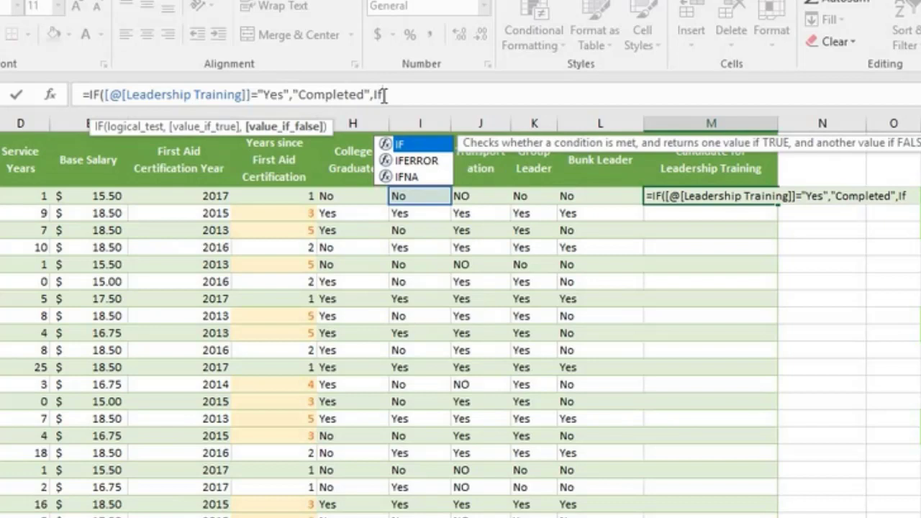
{"action": "key", "text": "Tab"}
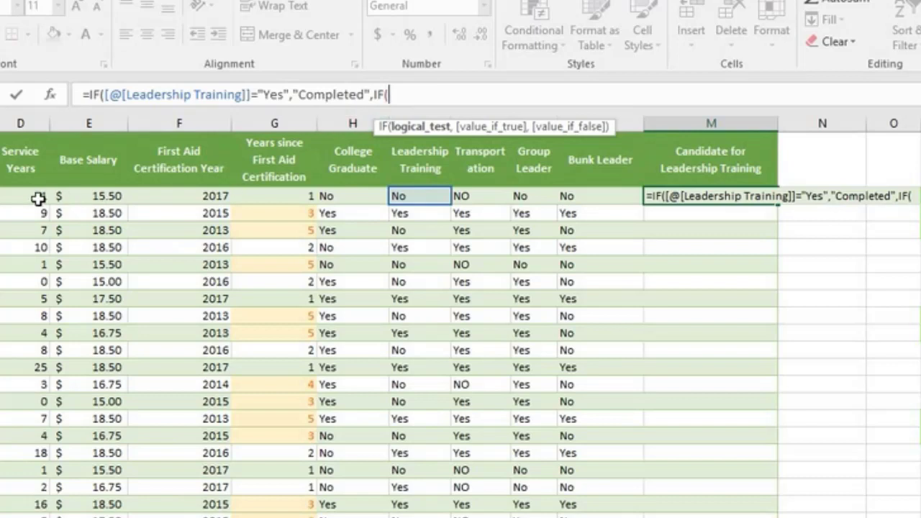
{"action": "left_click", "coordinate": [29, 197]}
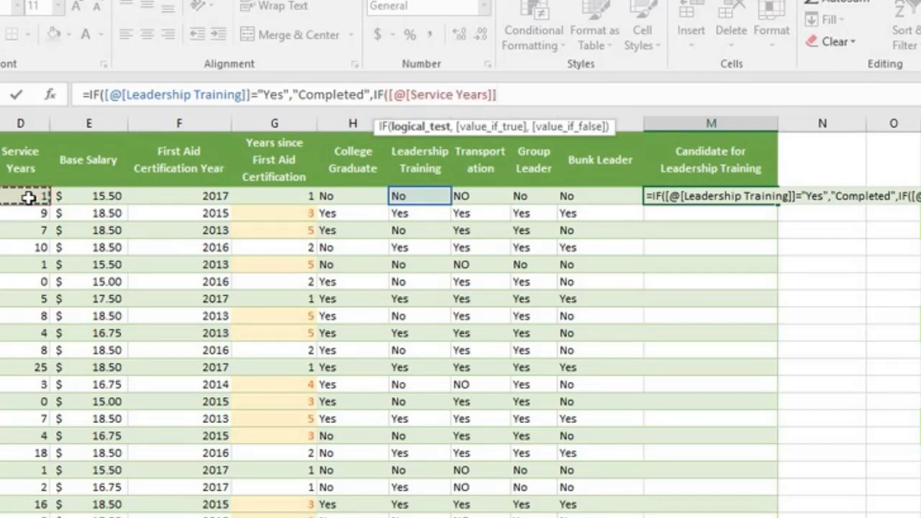
{"action": "type", "text": ">1,"}
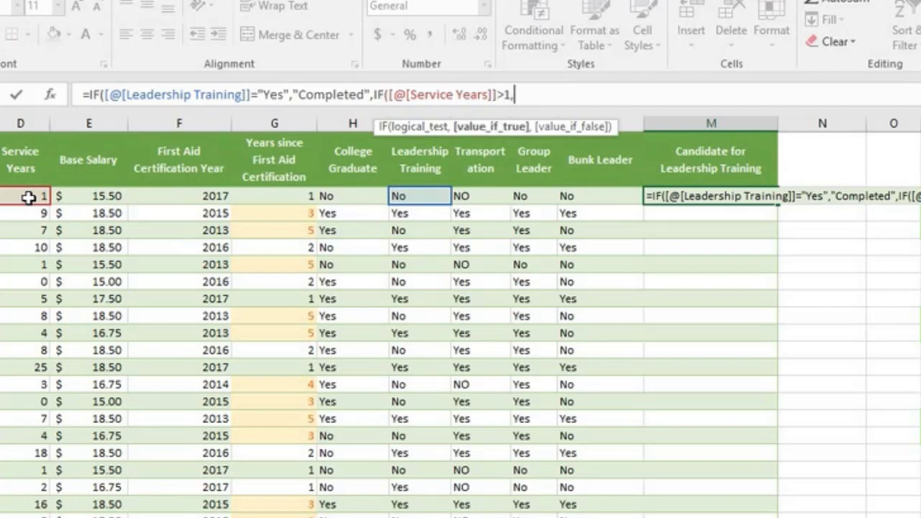
{"action": "type", "text": "\"Yes\","}
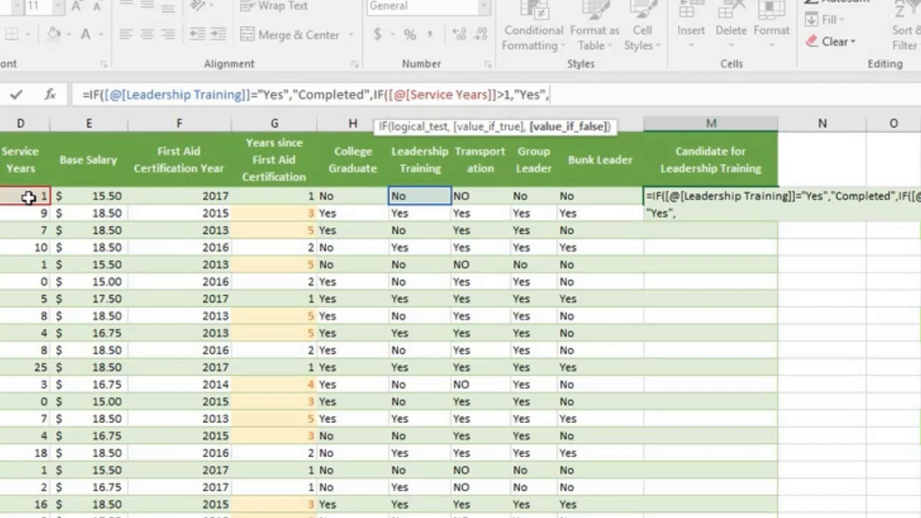
{"action": "type", "text": "\"No\""}
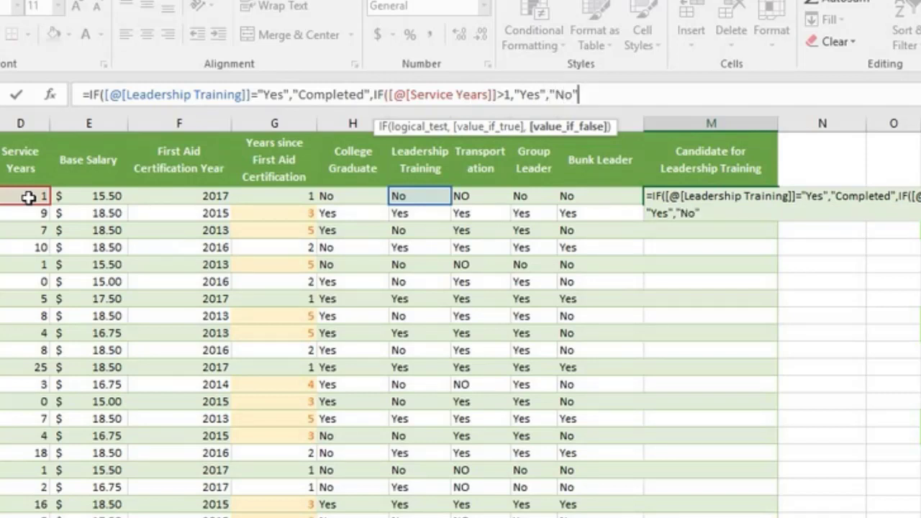
{"action": "type", "text": ")"}
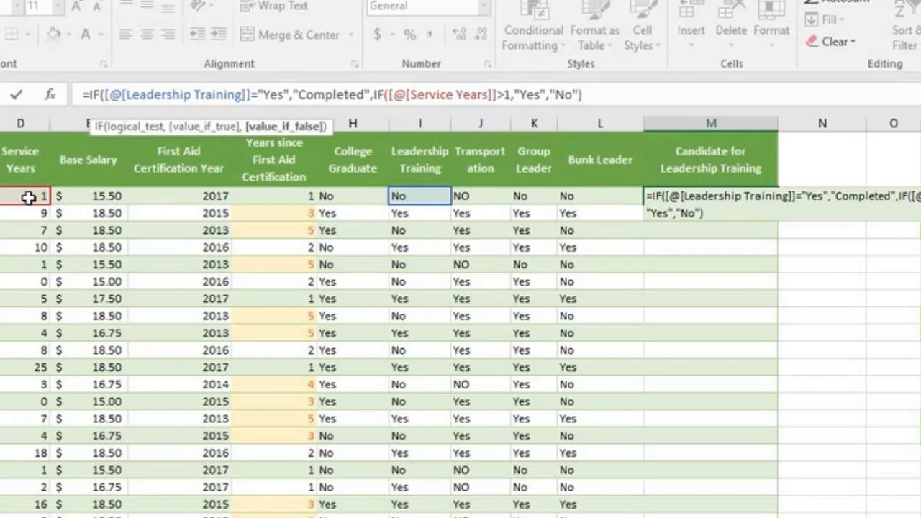
{"action": "type", "text": ")"}
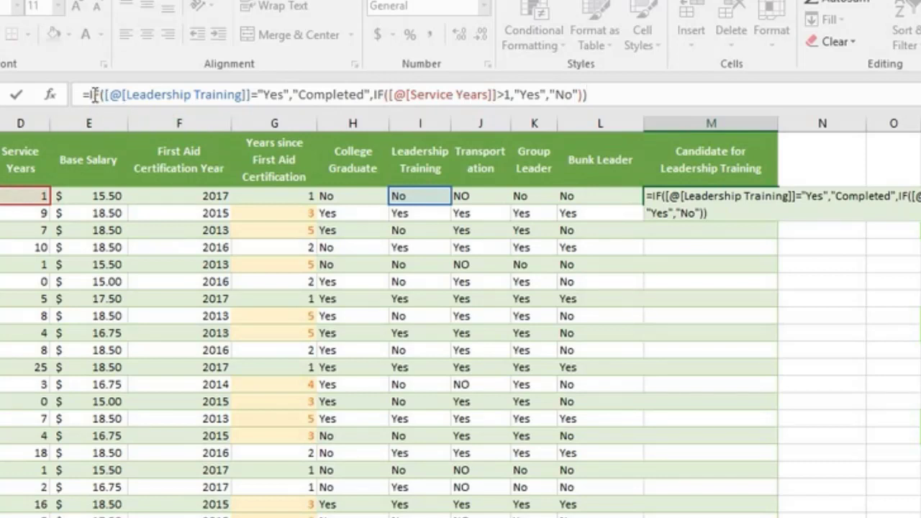
{"action": "left_click_drag", "start_coordinate": [89, 94], "coordinate": [374, 99]}
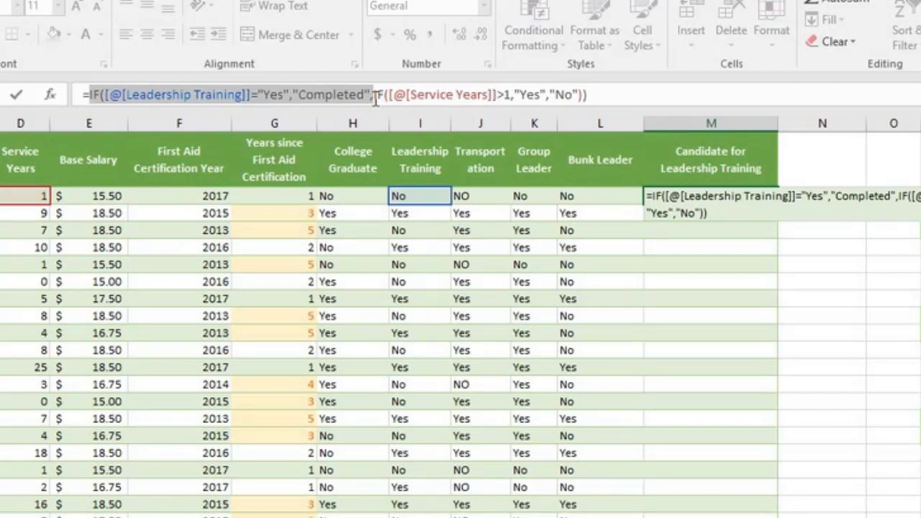
{"action": "left_click_drag", "start_coordinate": [375, 98], "coordinate": [591, 97]}
{"action": "left_click", "coordinate": [591, 96]}
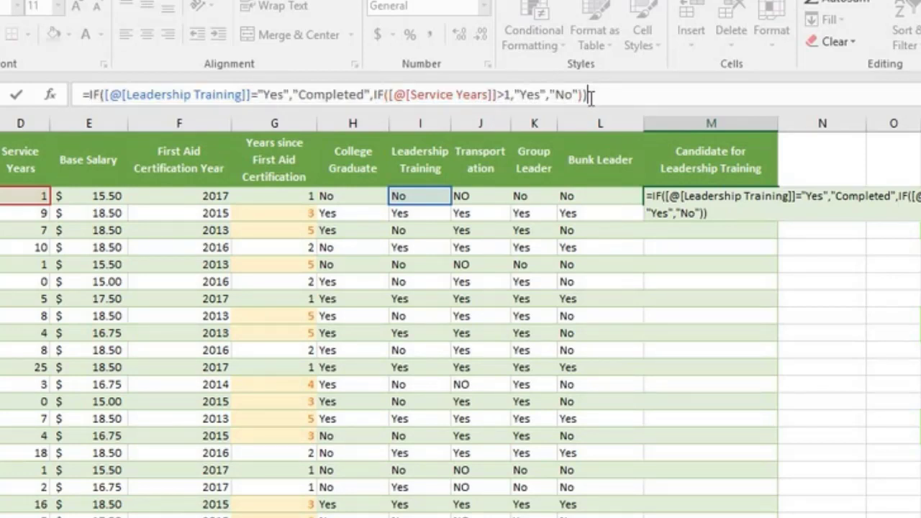
- Commit the formula so column M auto-fills, then review M3's formula and its Completed test
{"action": "key", "text": "Return"}
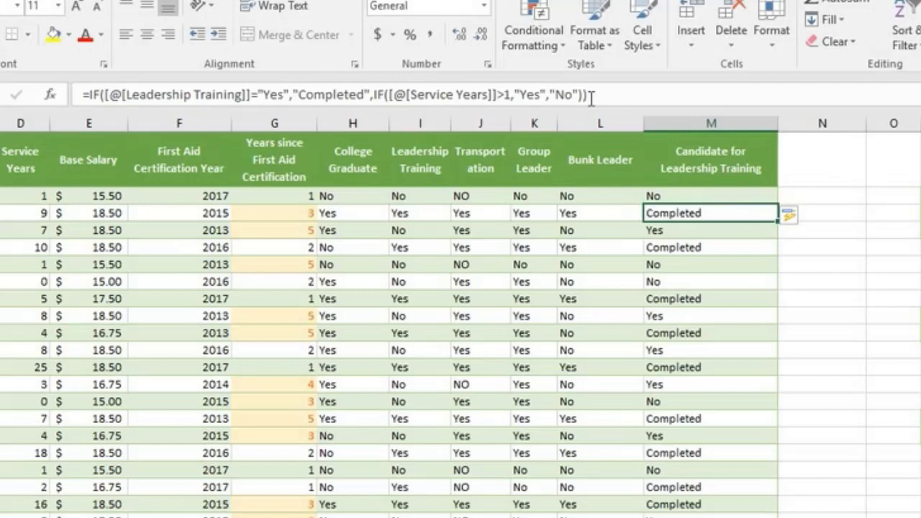
{"action": "left_click_drag", "start_coordinate": [674, 213], "coordinate": [678, 515]}
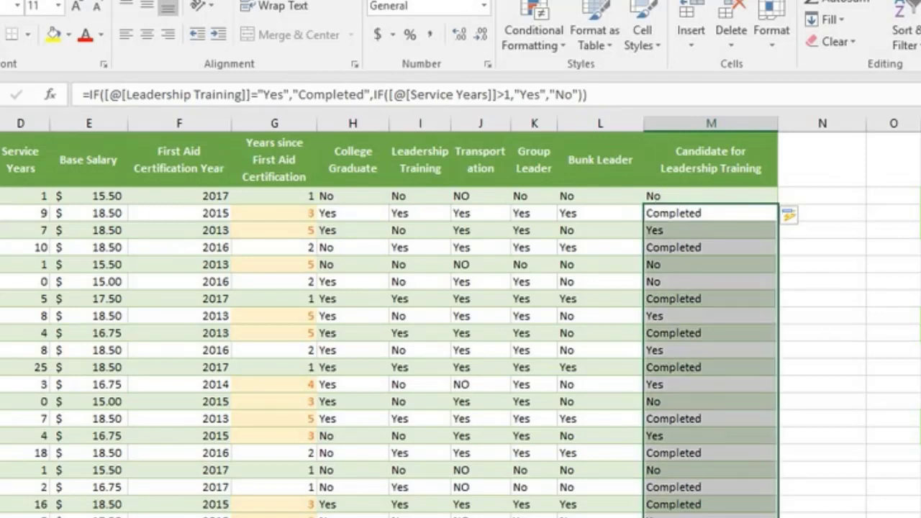
{"action": "left_click", "coordinate": [683, 213]}
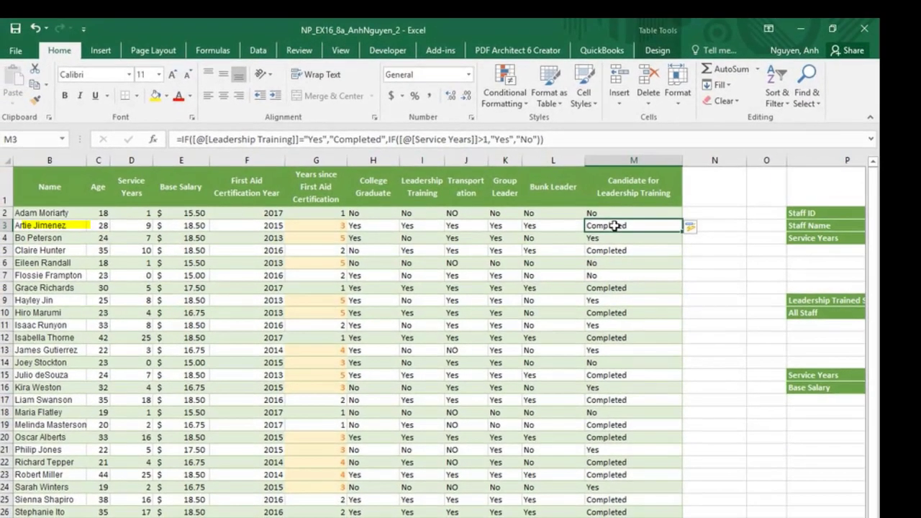
{"action": "left_click_drag", "start_coordinate": [588, 225], "coordinate": [647, 225]}
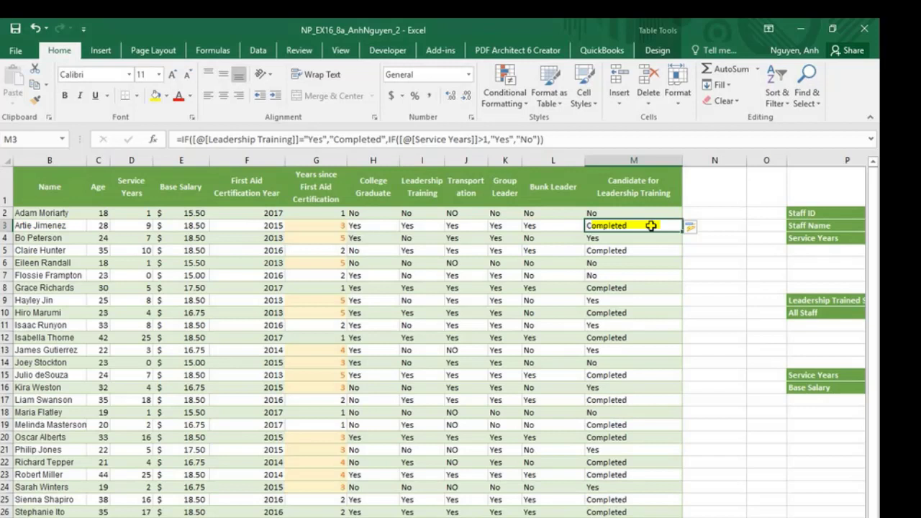
{"action": "left_click", "coordinate": [551, 139]}
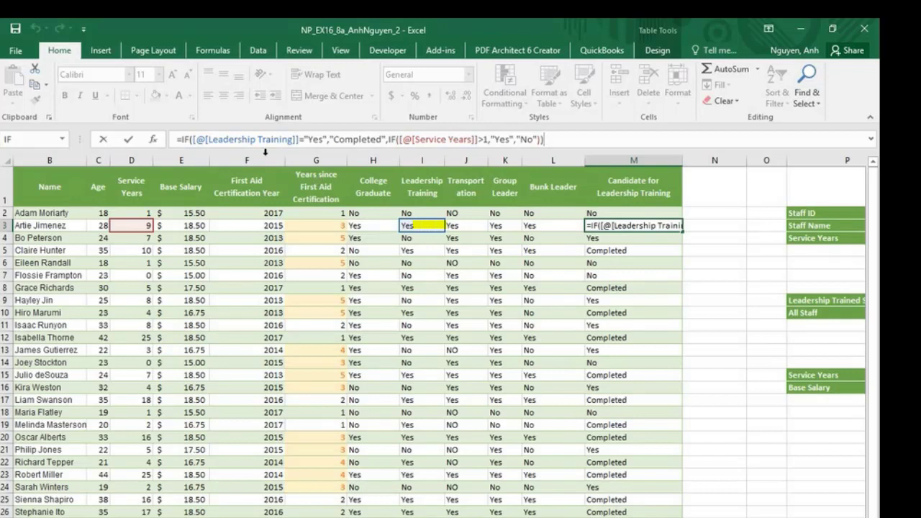
{"action": "left_click_drag", "start_coordinate": [177, 139], "coordinate": [386, 140]}
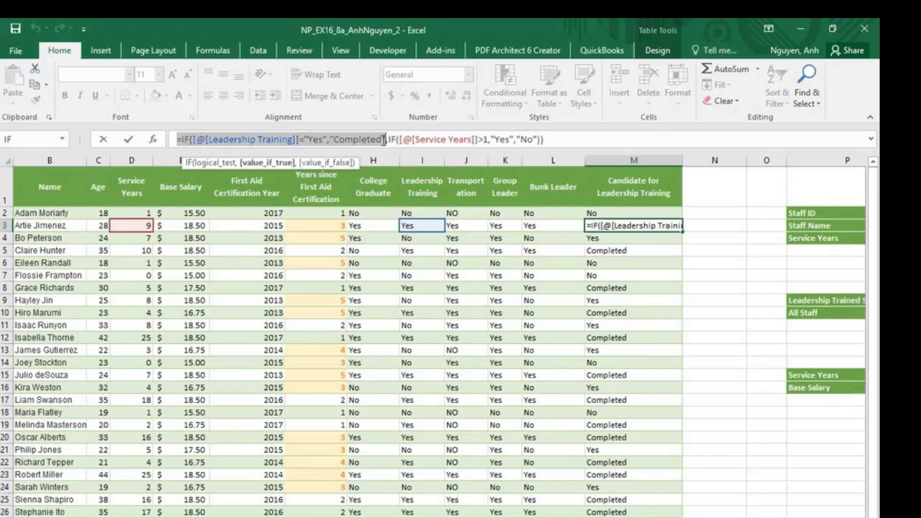
{"action": "left_click", "coordinate": [385, 139]}
{"action": "key", "text": "Return"}
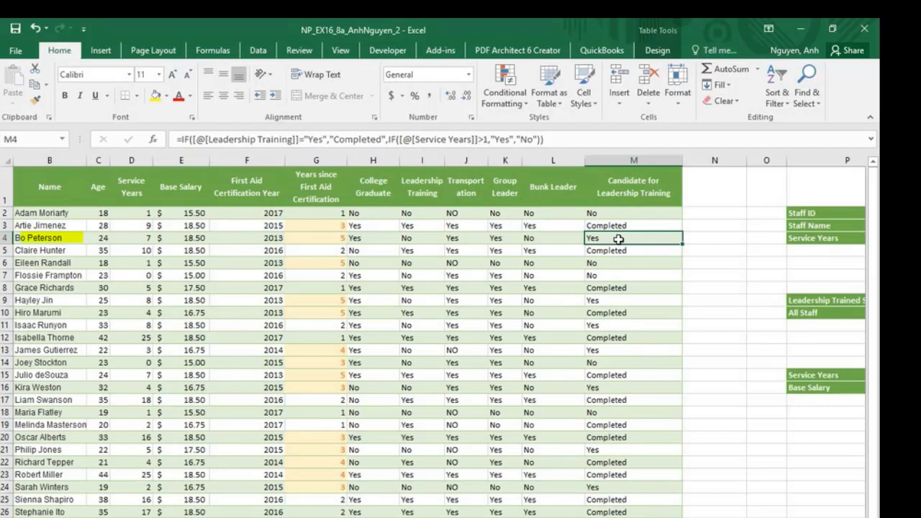
{"action": "left_click", "coordinate": [203, 139]}
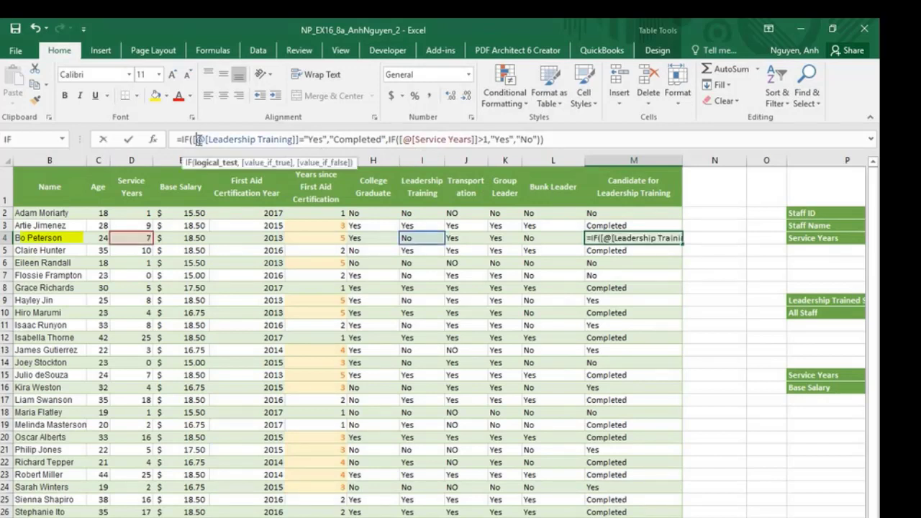
{"action": "left_click_drag", "start_coordinate": [176, 139], "coordinate": [388, 140]}
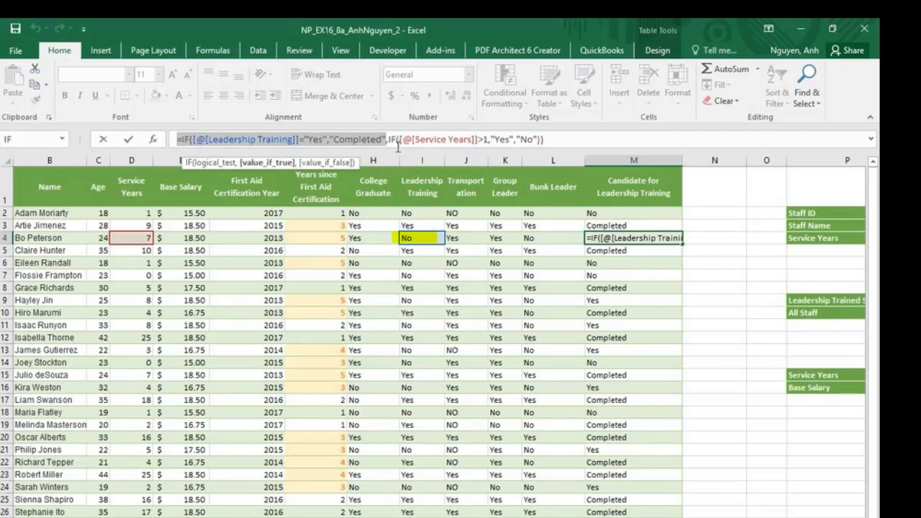
{"action": "left_click_drag", "start_coordinate": [387, 139], "coordinate": [486, 141]}
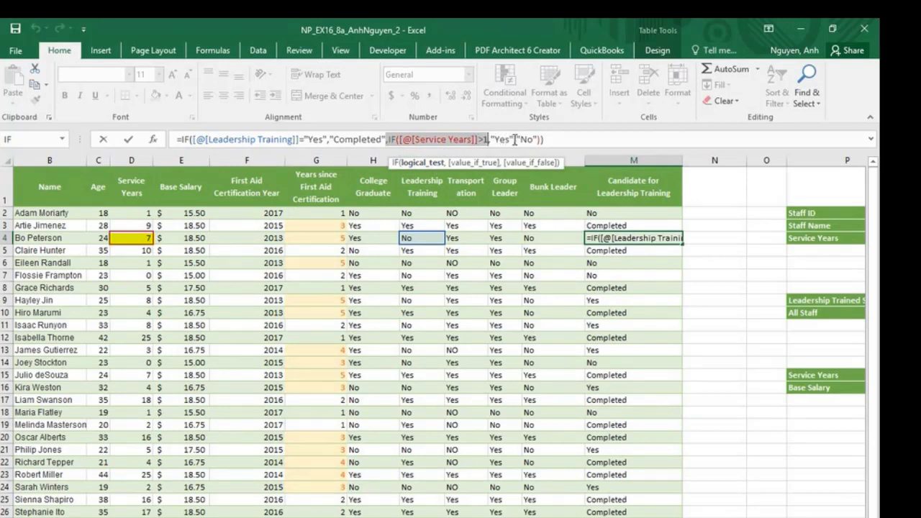
{"action": "left_click_drag", "start_coordinate": [514, 140], "coordinate": [491, 139]}
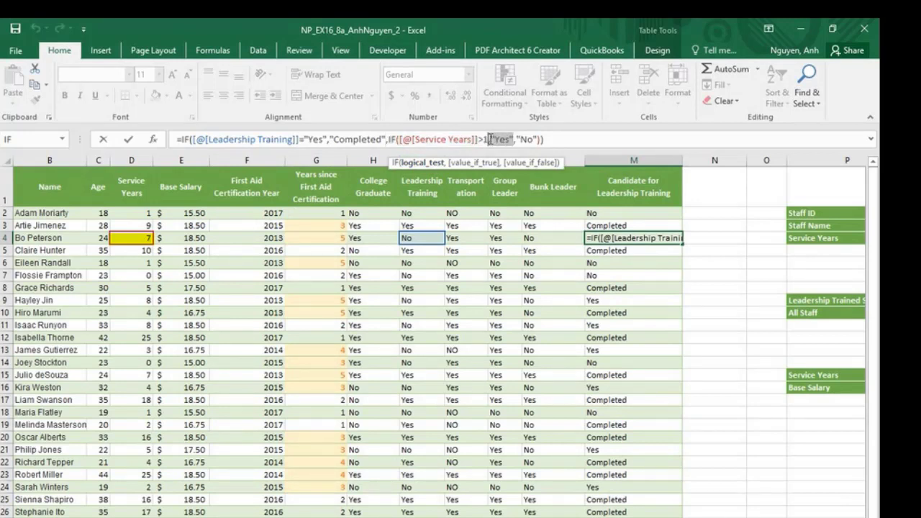
{"action": "key", "text": "Return"}
{"action": "left_click", "coordinate": [616, 239]}
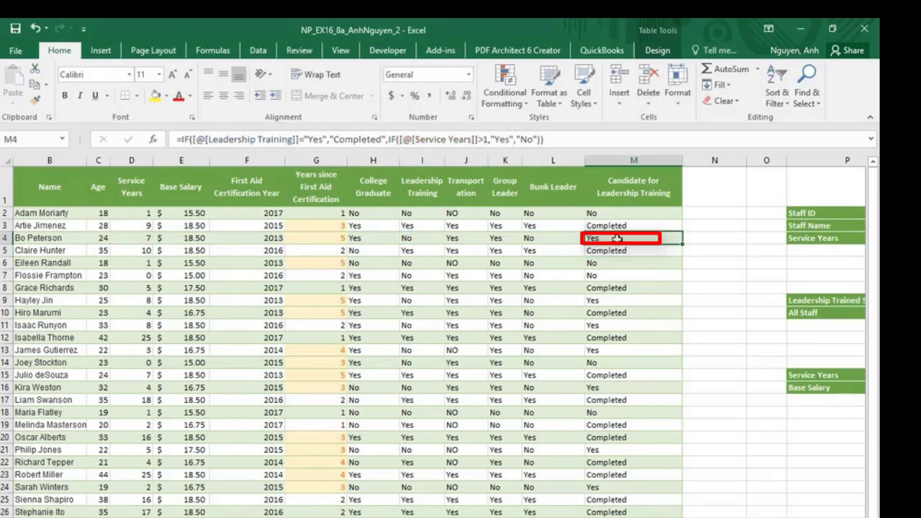